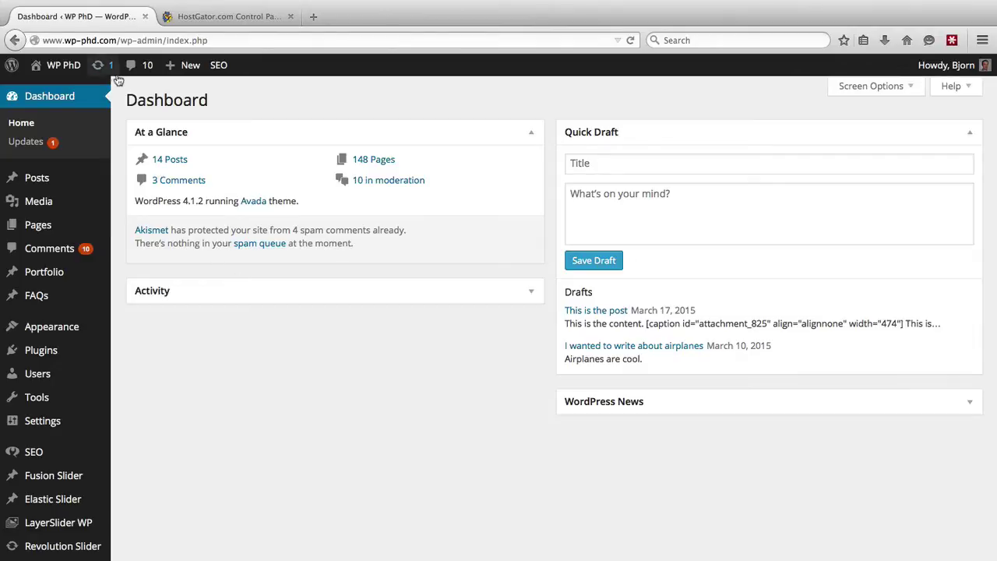
# Step: Switch to the HostGator control panel and open File Manager from the Files section
pyautogui.moveTo(71, 53)
pyautogui.click(248, 19)
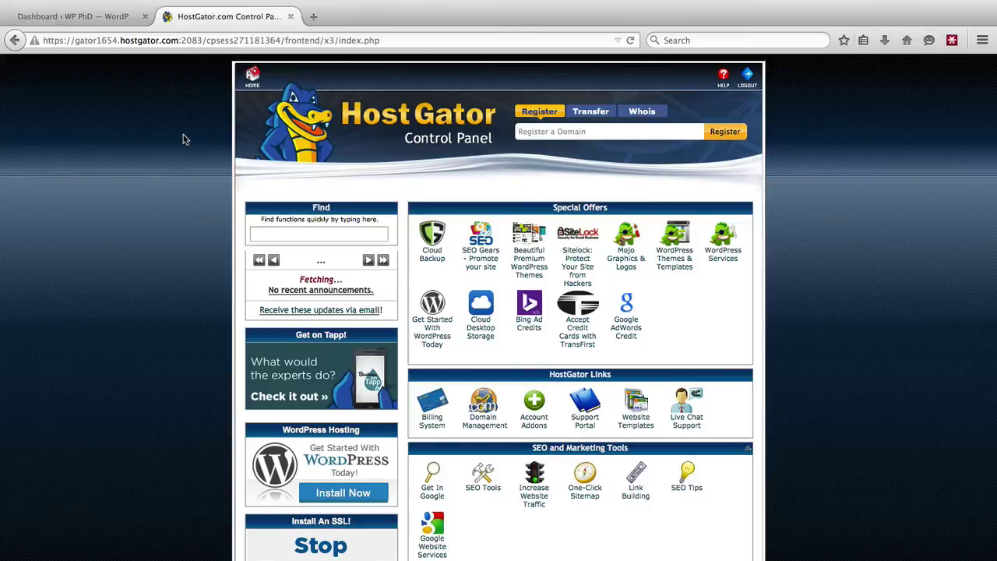
pyautogui.scroll(-5, 184, 139)
pyautogui.scroll(-4, 184, 139)
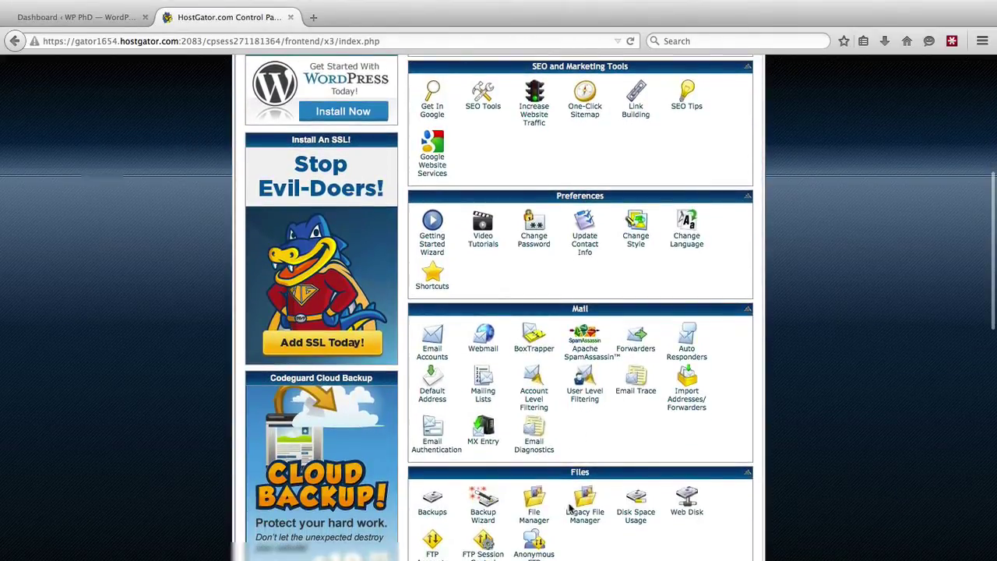
pyautogui.scroll(-4, 557, 543)
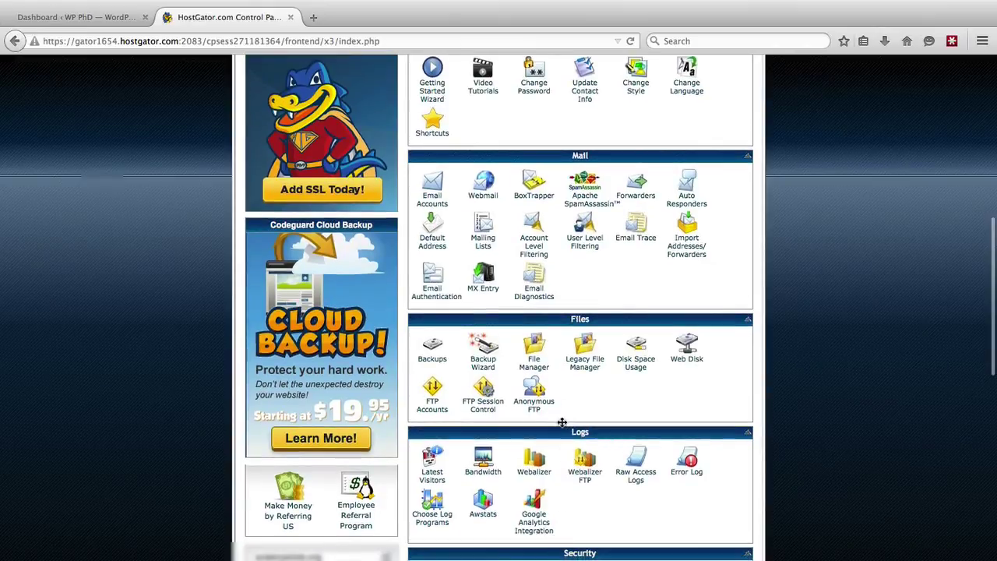
pyautogui.click(534, 364)
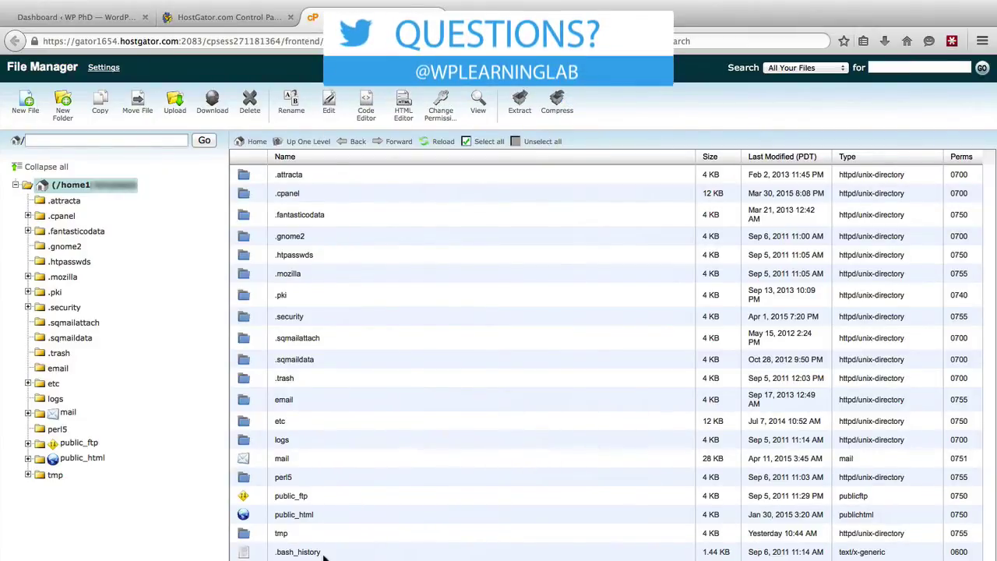
# Step: Create a new file named .wpadmin in the account's home directory
pyautogui.scroll(-3, 324, 556)
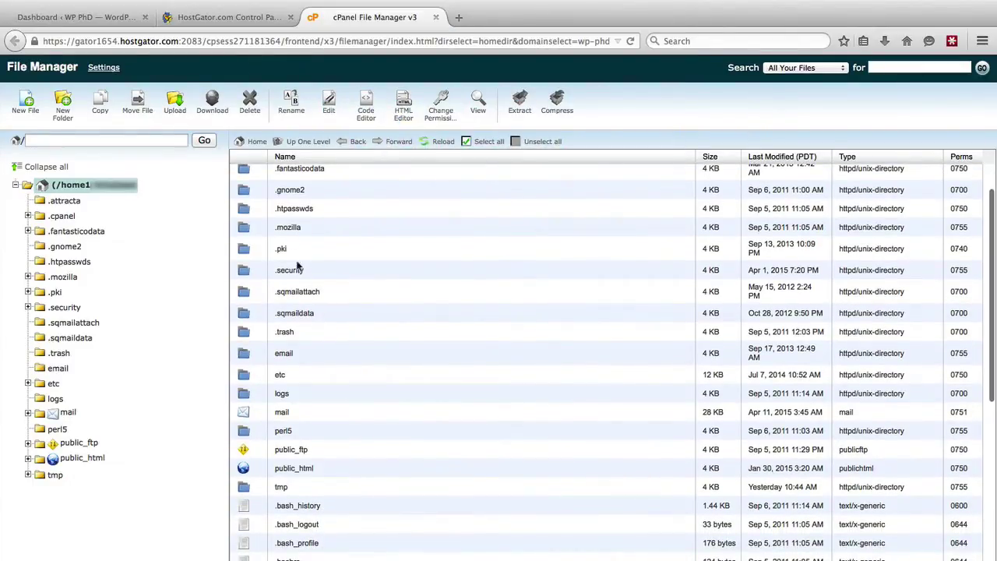
pyautogui.click(24, 102)
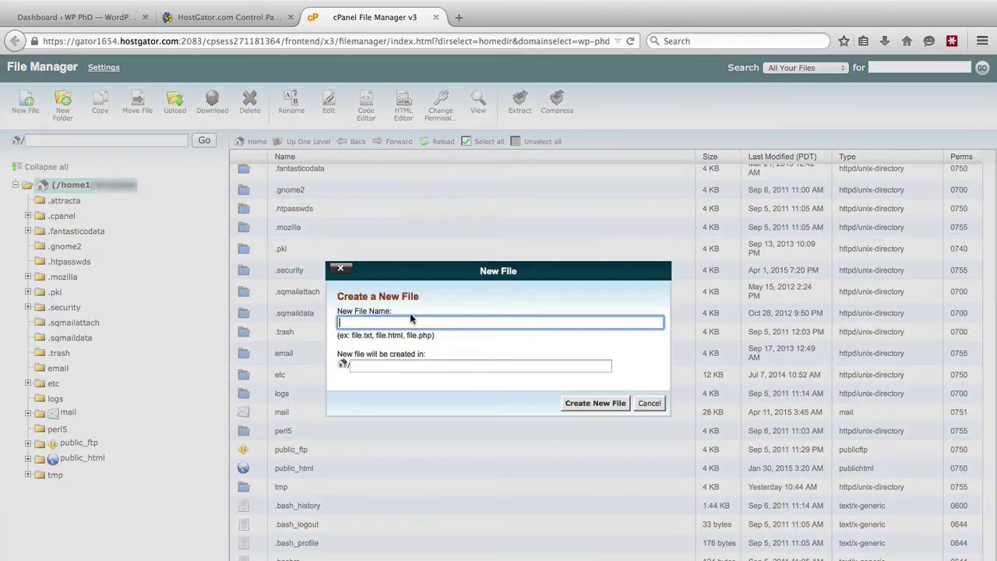
pyautogui.write('.wpadmin')
pyautogui.click(595, 403)
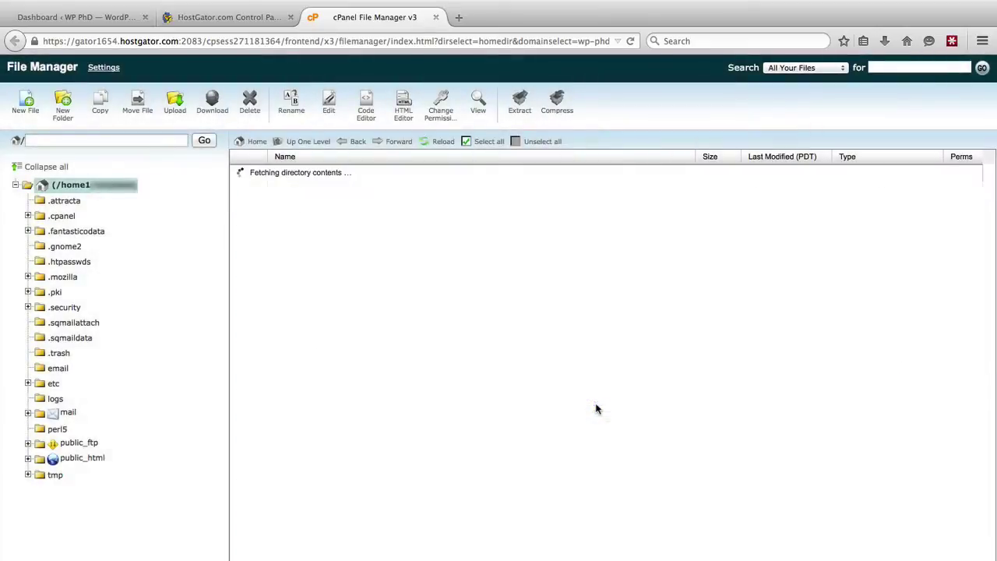
# Step: Open the new .wpadmin file for editing and write a placeholder line pairing a username with an encrypted password
pyautogui.scroll(-5, 320, 337)
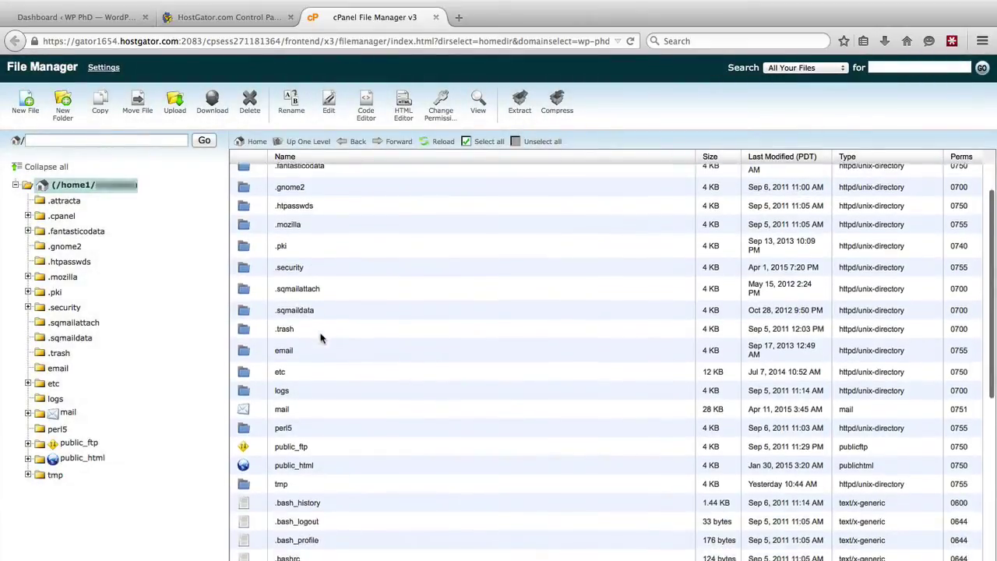
pyautogui.scroll(-4, 320, 337)
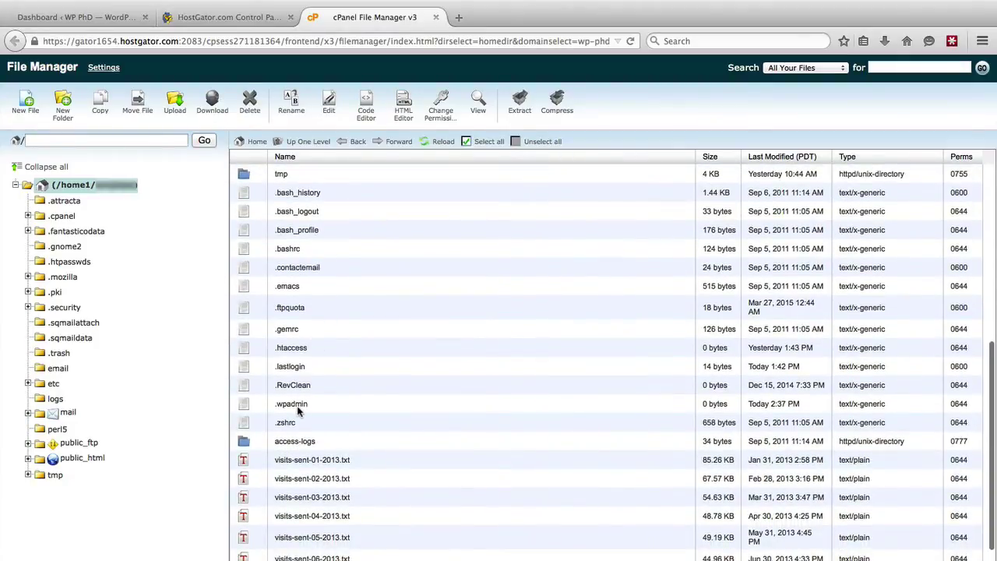
pyautogui.click(298, 407)
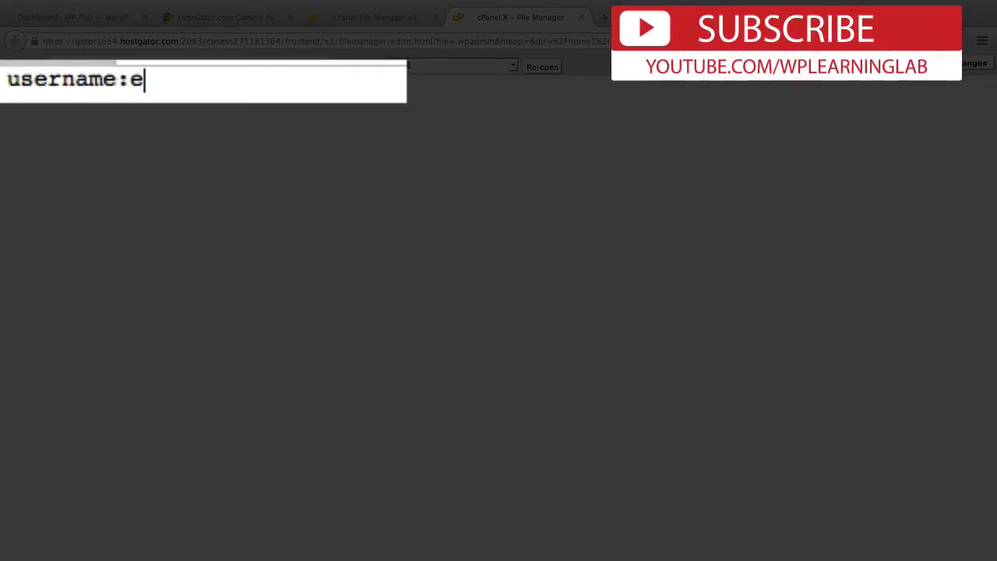
pyautogui.write('edpassword')
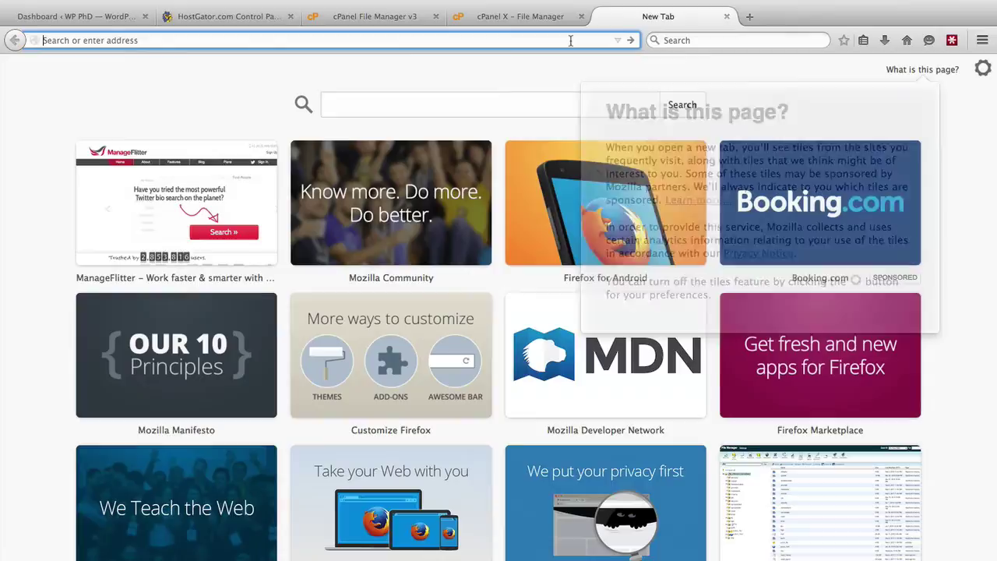
pyautogui.write('http://www.htaccesstools.com/htpasswd-generator/')
pyautogui.press('Return')
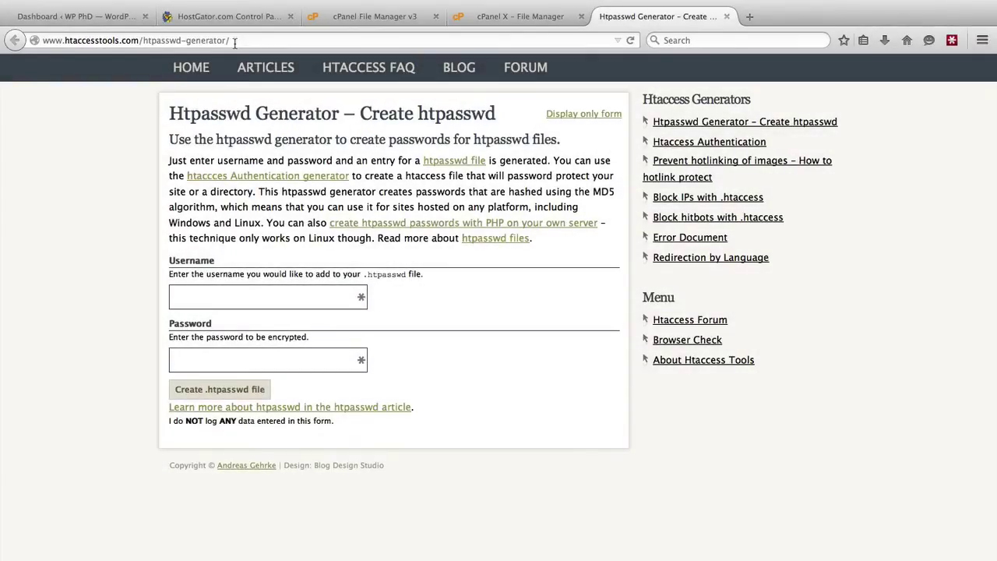
pyautogui.click(222, 297)
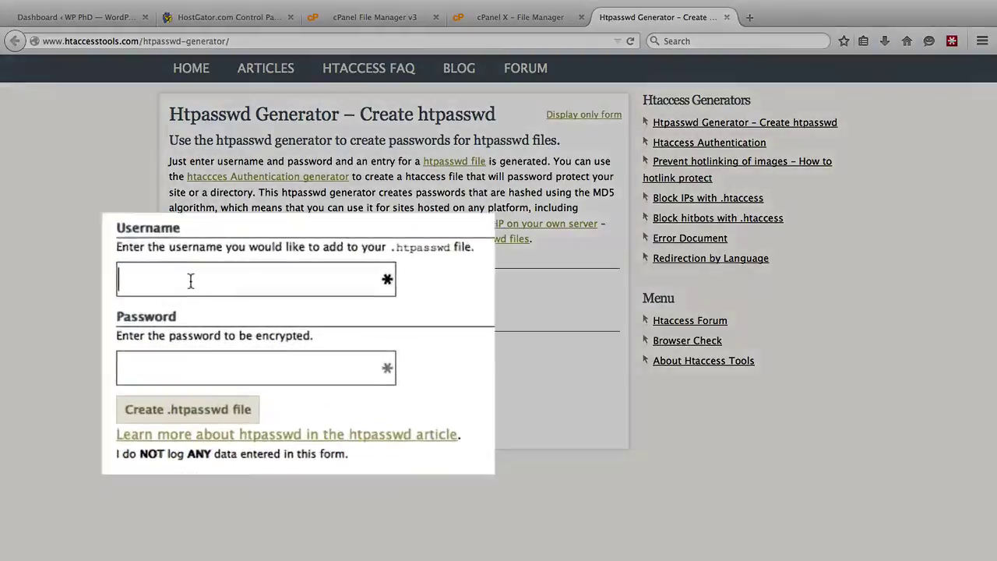
pyautogui.write('flower')
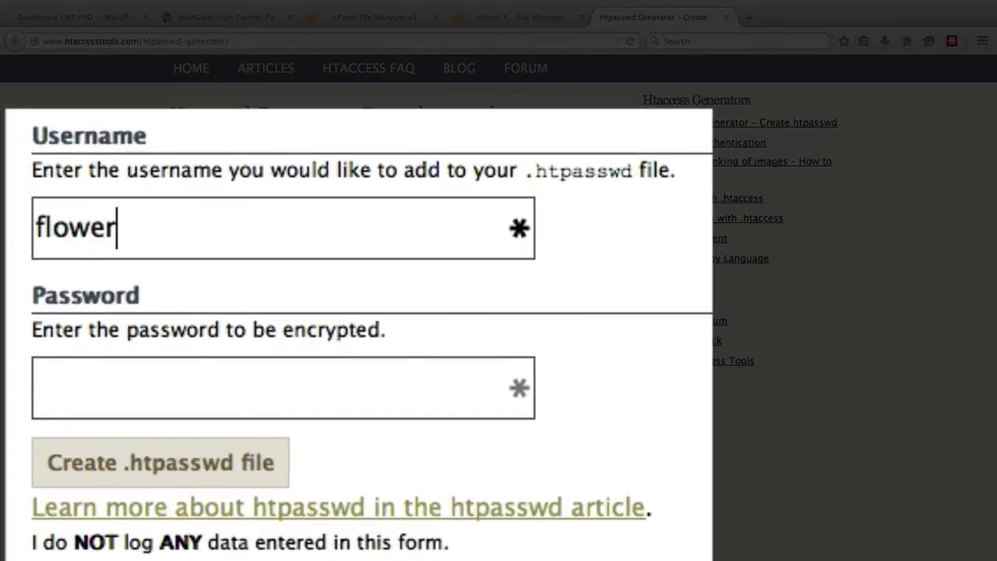
pyautogui.write('pots')
pyautogui.press('Tab')
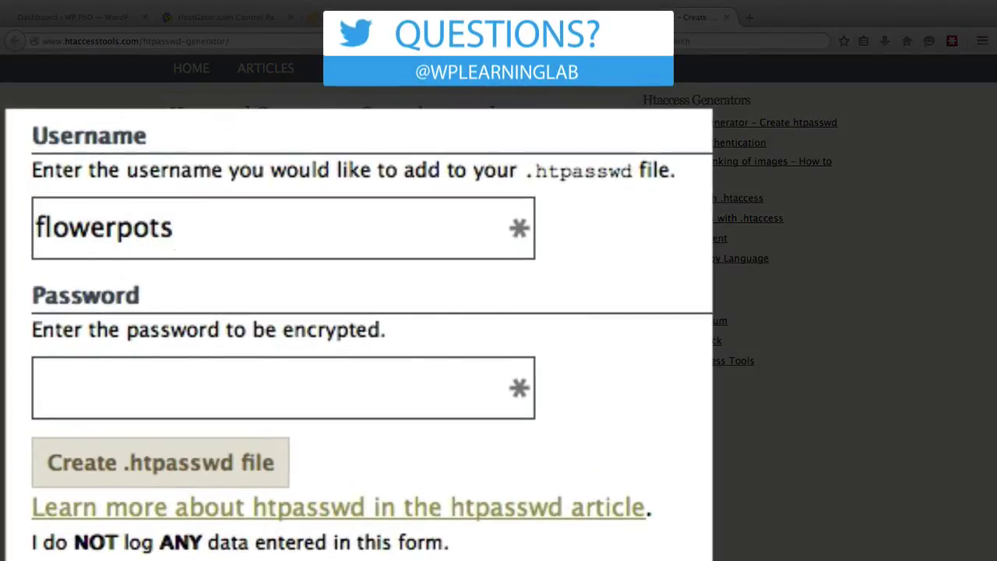
pyautogui.write('•••••••••••')
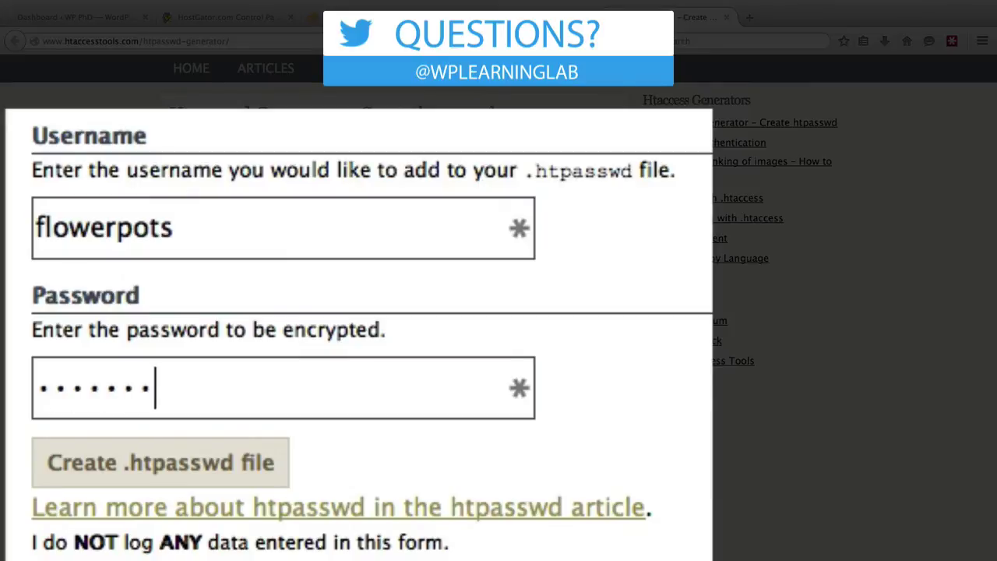
pyautogui.write('•')
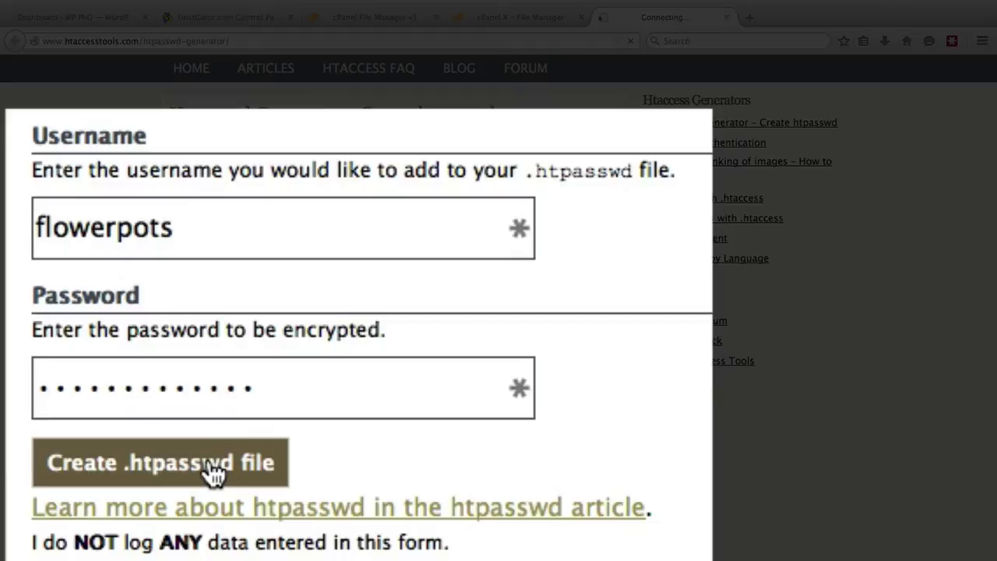
pyautogui.click(212, 472)
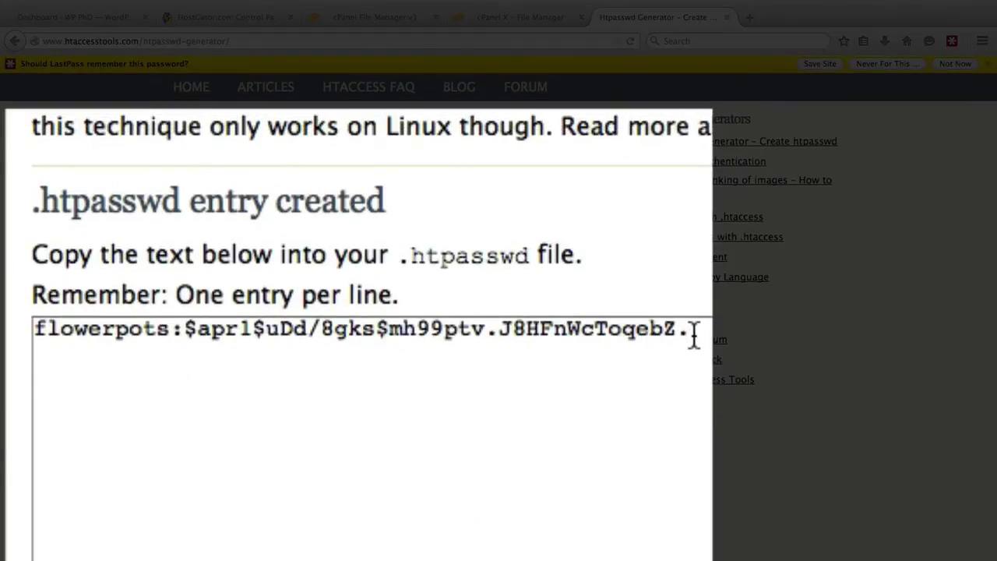
# Step: Highlight the full generated .htpasswd entry, and separately its encrypted password part after the colon
pyautogui.moveTo(690, 334); pyautogui.dragTo(42, 308)
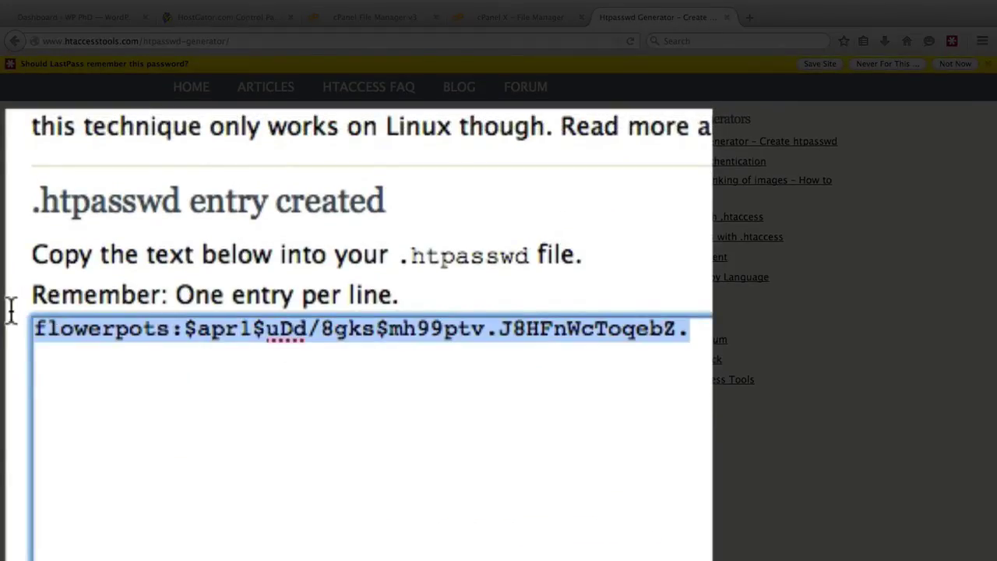
pyautogui.click(143, 379)
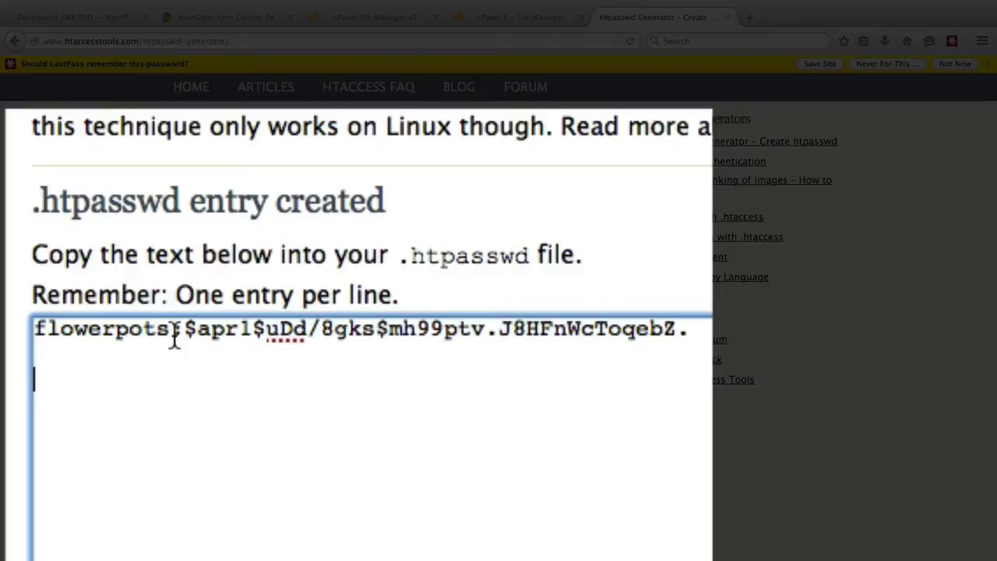
pyautogui.moveTo(185, 333); pyautogui.dragTo(690, 331)
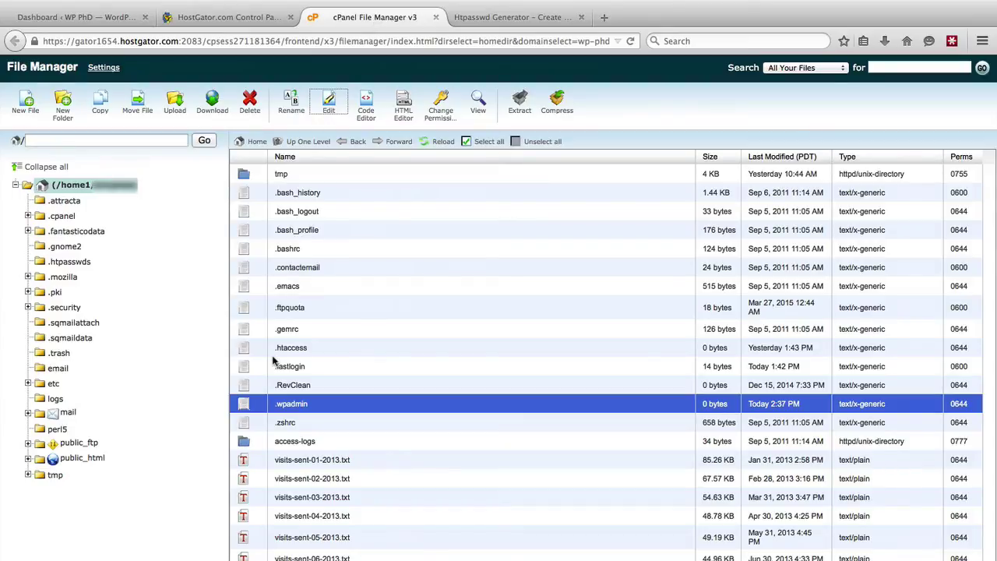
# Step: Edit .htaccess, replacing the username placeholder in the AuthUserFile path with the hosting account's username from the home directory, and save the changes
pyautogui.click(303, 352)
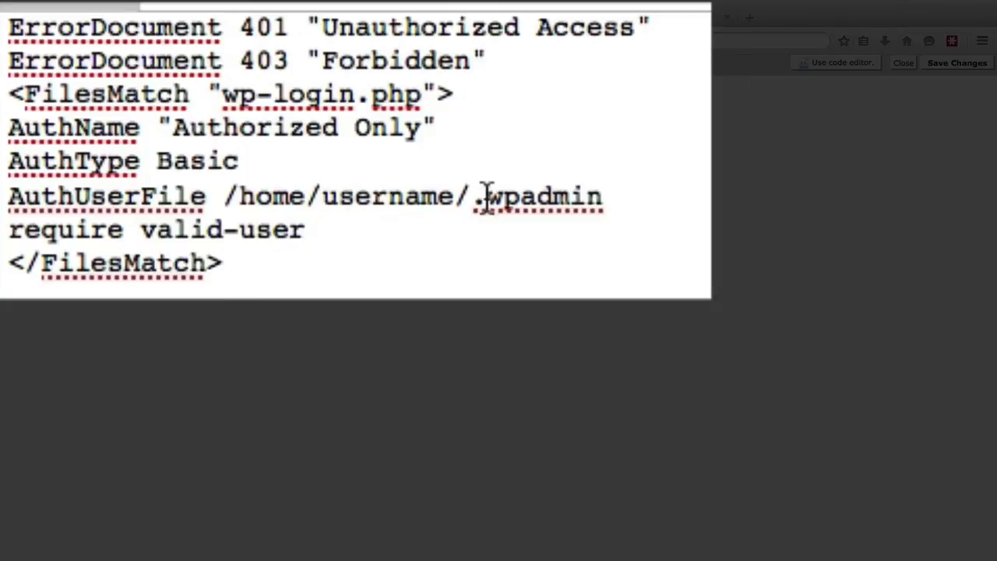
pyautogui.doubleClick(406, 197)
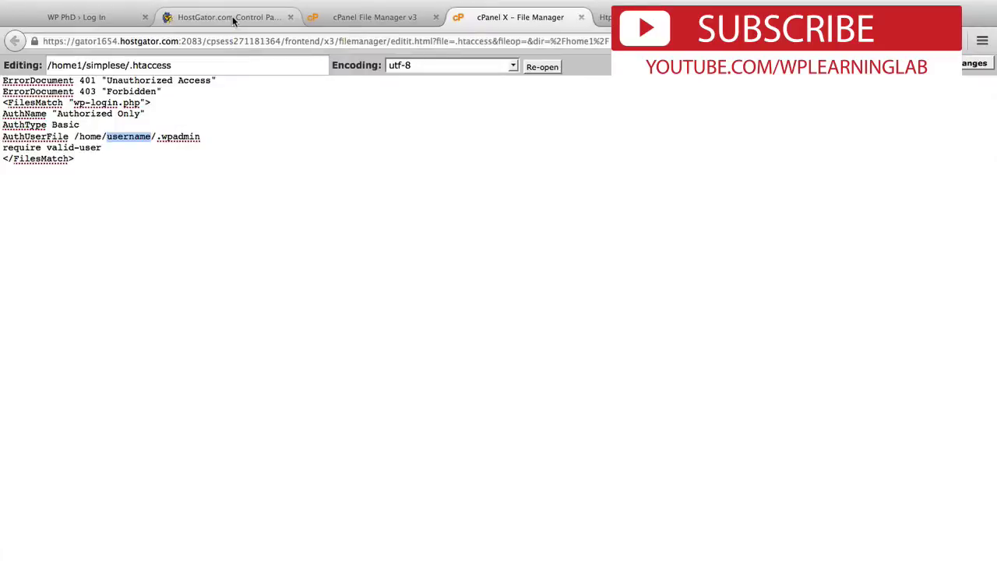
pyautogui.click(233, 20)
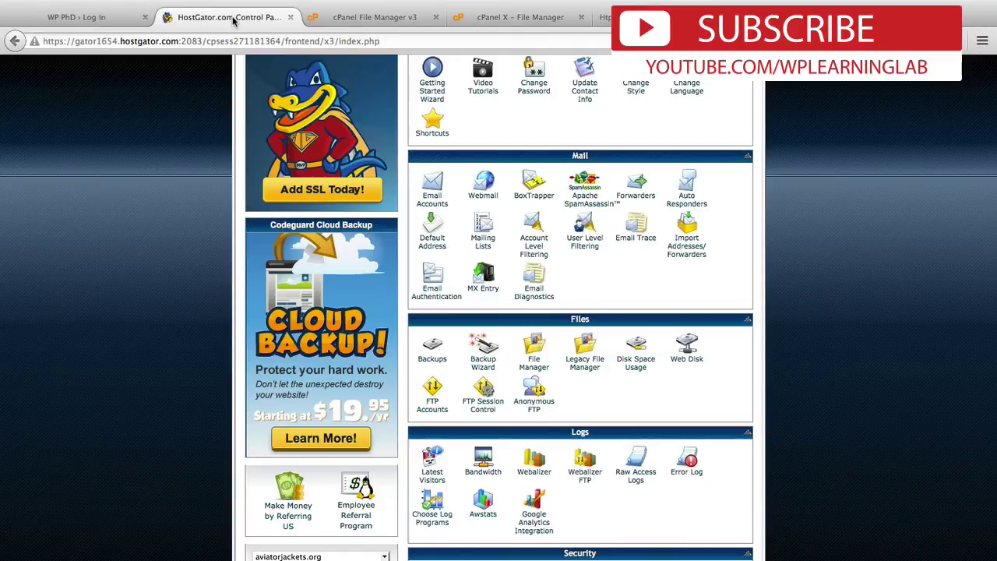
pyautogui.click(363, 24)
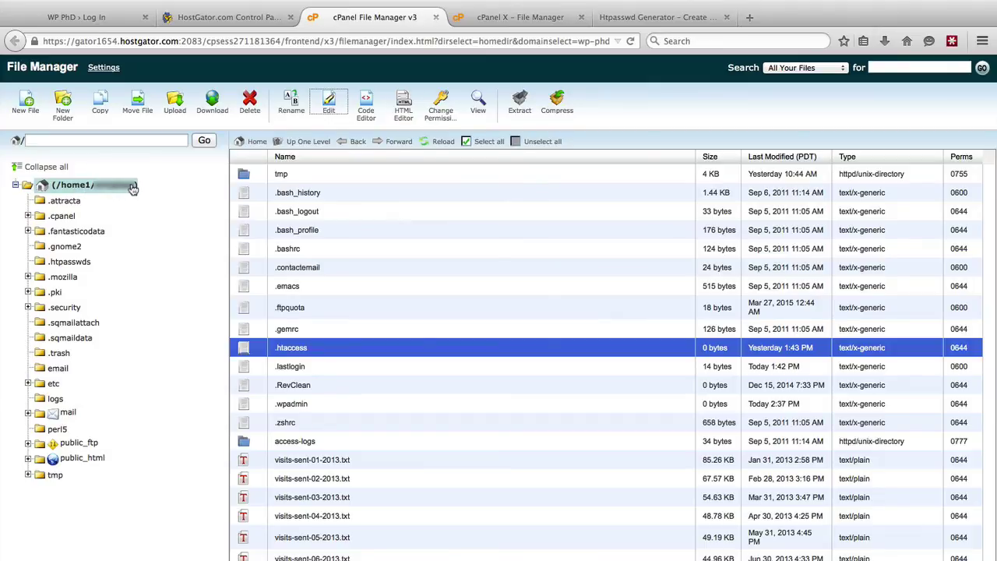
pyautogui.click(521, 17)
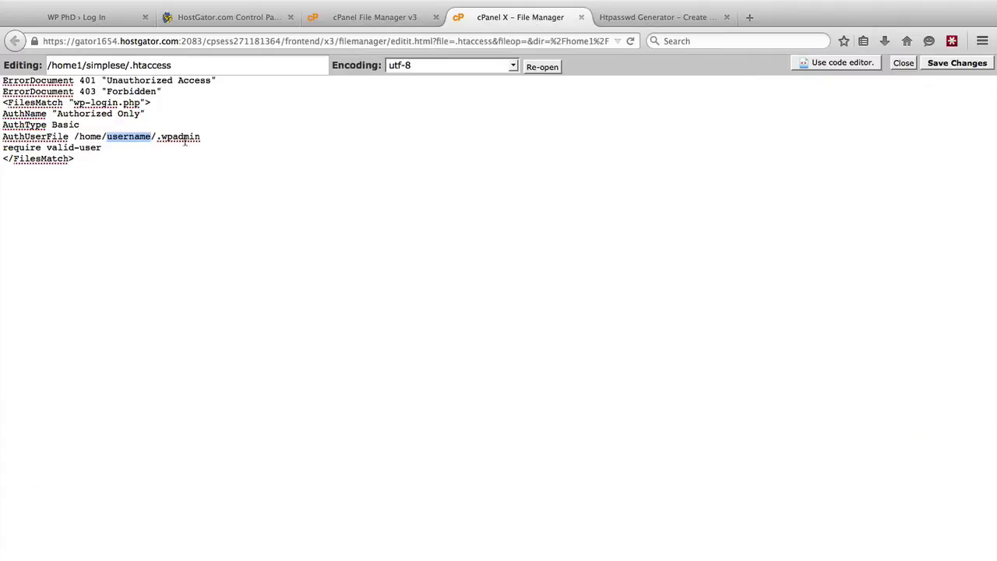
pyautogui.write('simplese')
pyautogui.click(945, 65)
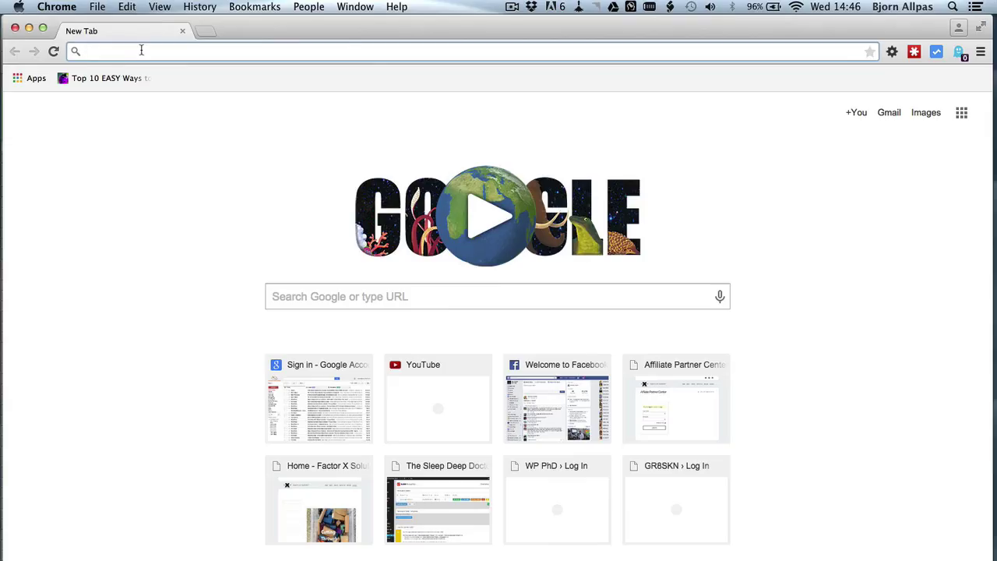
pyautogui.write('www.g')
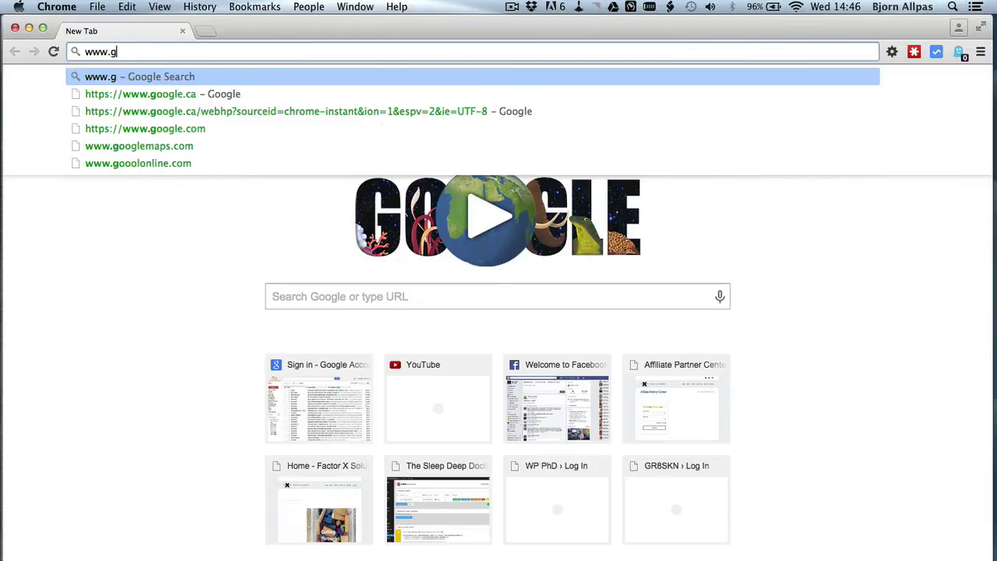
pyautogui.press('BackSpace')
pyautogui.write('wp-phd')
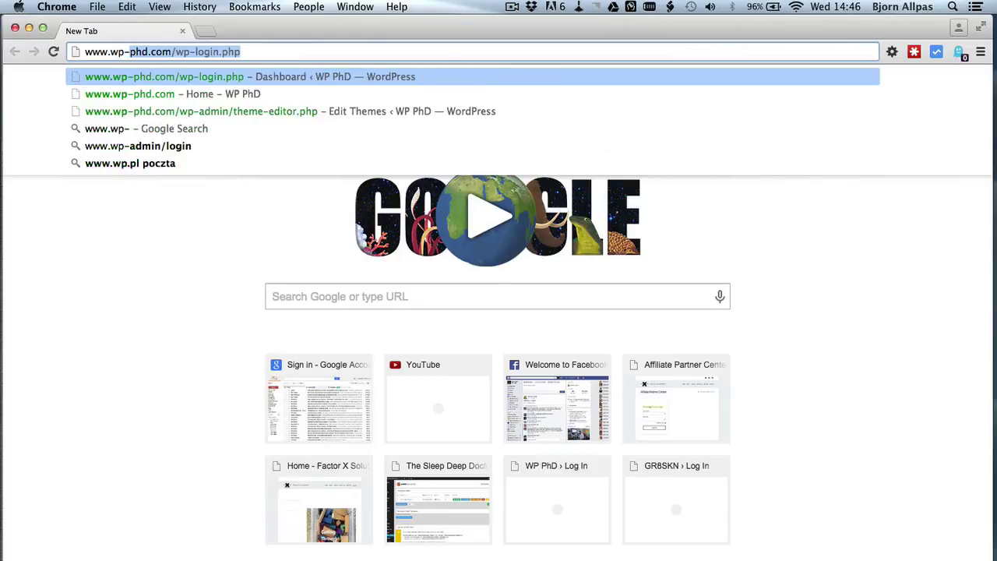
pyautogui.press('Right')
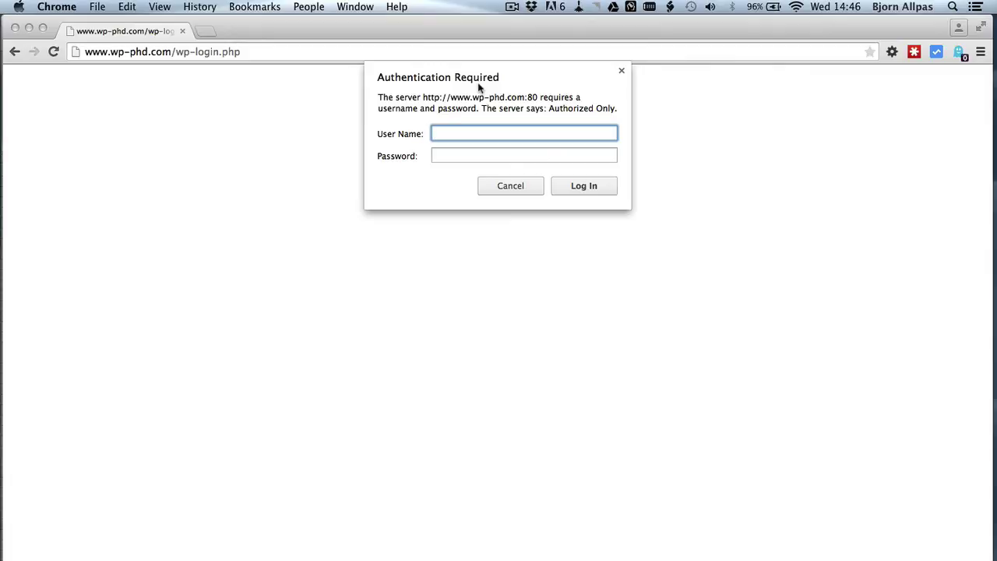
# Step: Fill in the authentication prompt with the user name flowerpots and the matching password
pyautogui.write('flowerpots')
pyautogui.press('Tab')
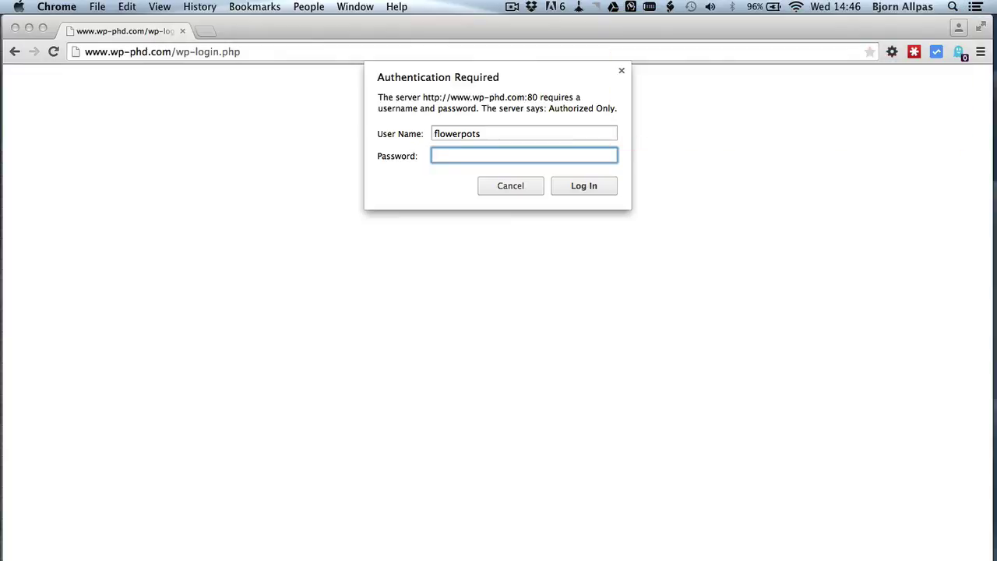
pyautogui.write('•••••••••••••')
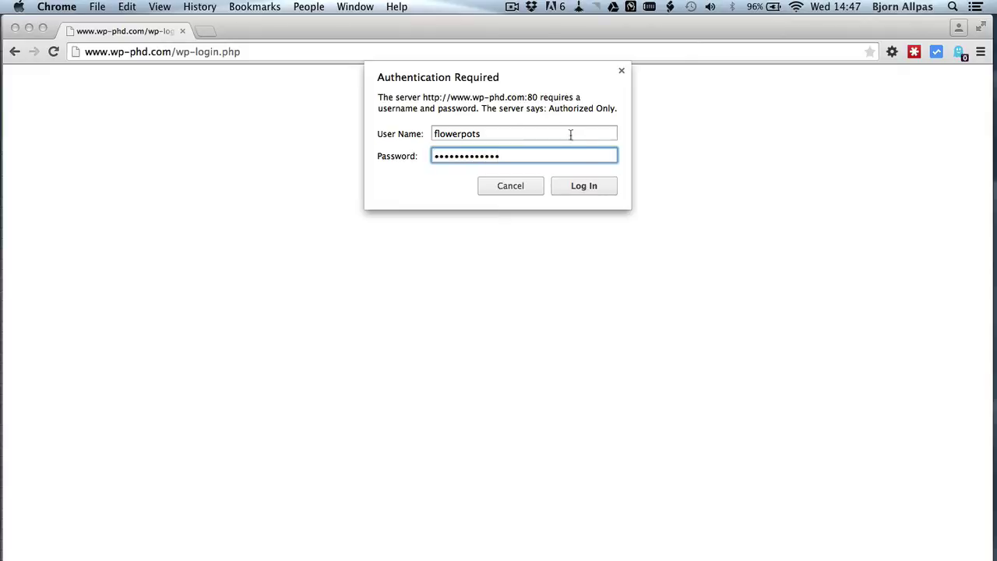